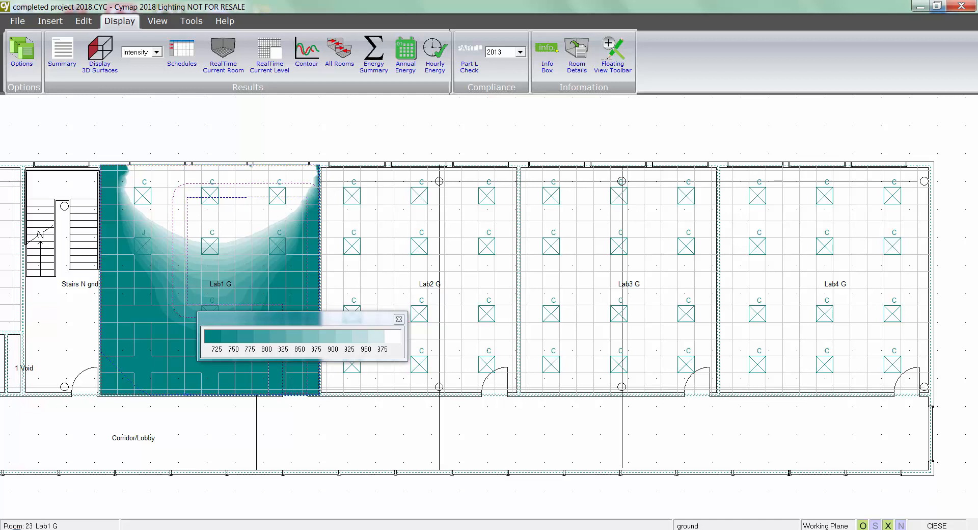
Switch to the LAB report in XPS Viewer and read through the room summary for Room 23 Lab1 G
{"action": "key", "text": "alt+Tab"}
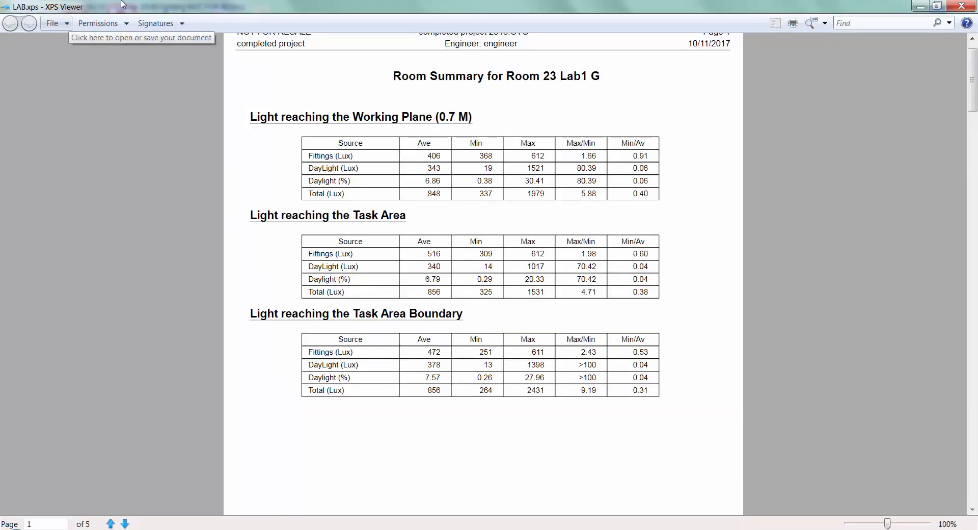
{"action": "left_click_drag", "start_coordinate": [972, 108], "coordinate": [924, 490]}
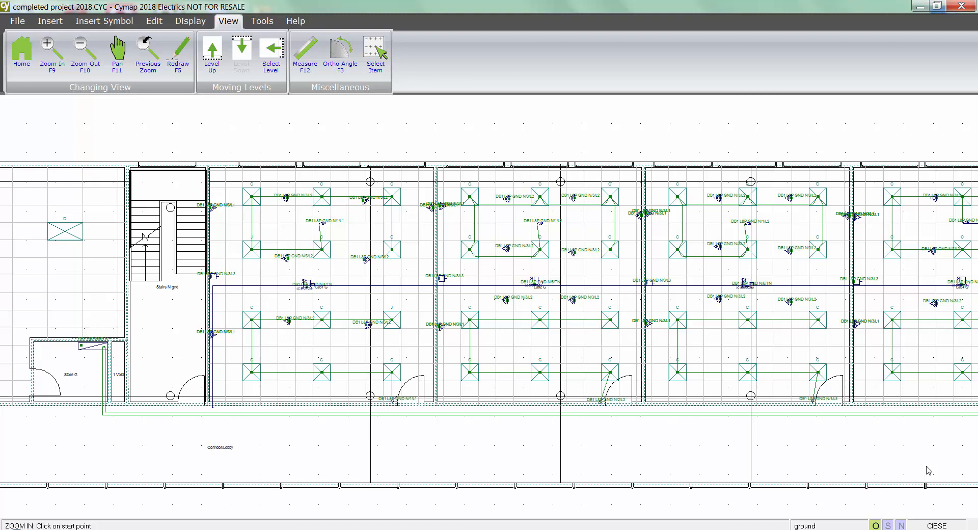
Start inserting switching from board DB1 L&P GND N in Store G and review its ways, phase loads and cable lengths
{"action": "left_click", "coordinate": [86, 348]}
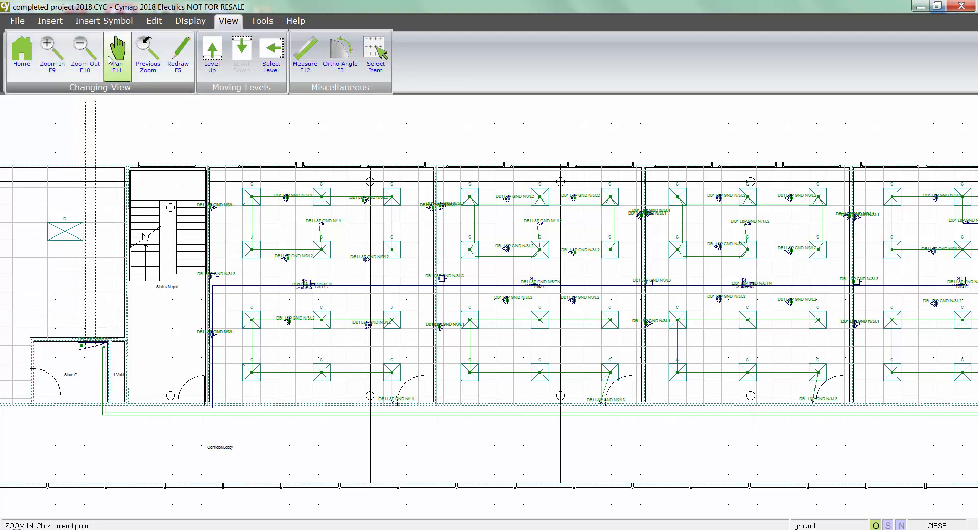
{"action": "left_click", "coordinate": [50, 21]}
{"action": "left_click", "coordinate": [56, 53]}
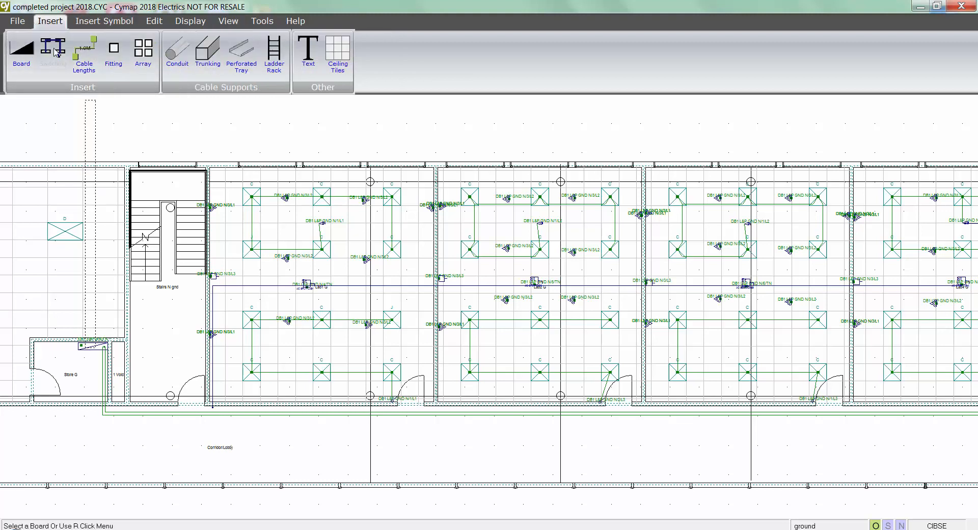
{"action": "left_click", "coordinate": [99, 347]}
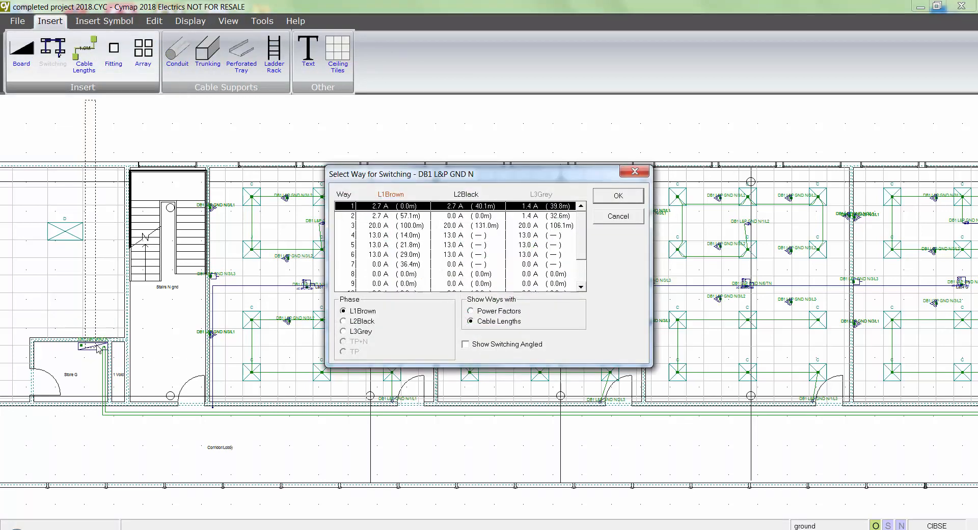
{"action": "left_click_drag", "start_coordinate": [573, 176], "coordinate": [440, 206]}
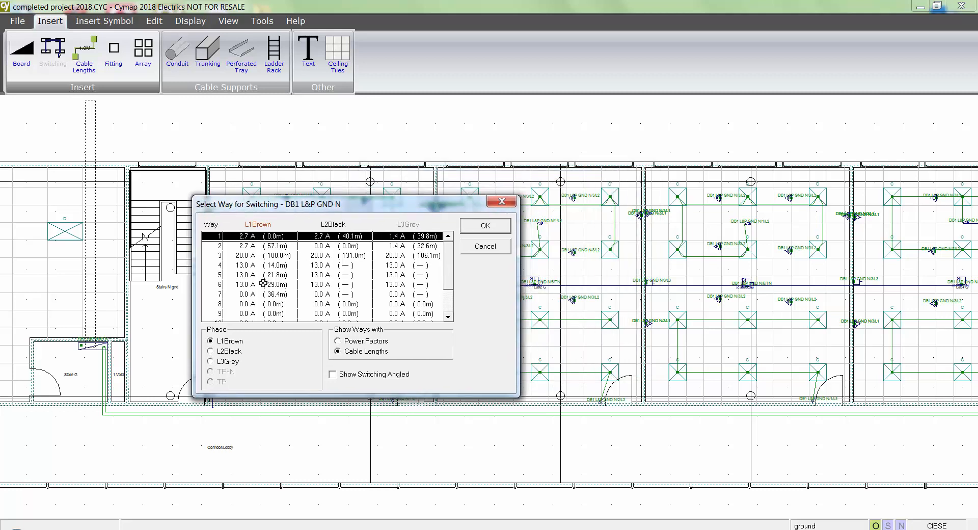
{"action": "left_click_drag", "start_coordinate": [434, 209], "coordinate": [540, 291]}
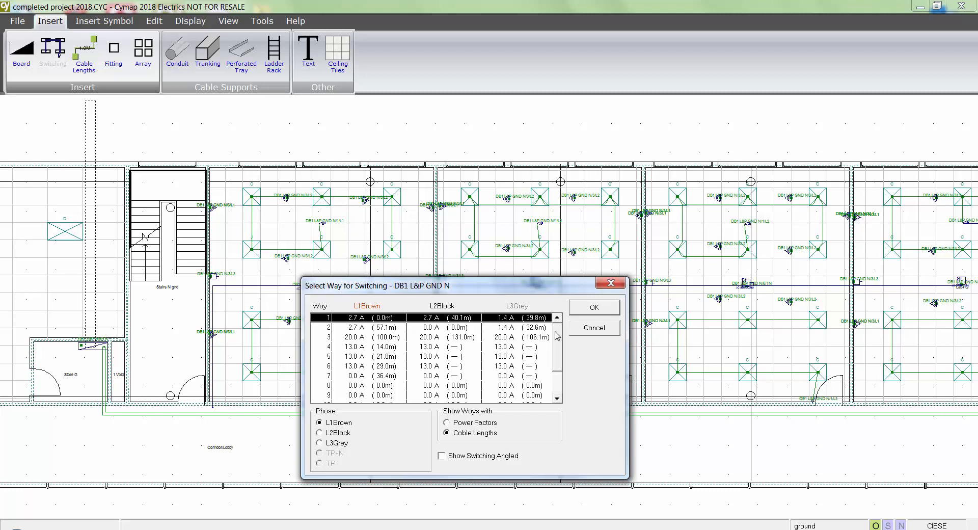
{"action": "left_click", "coordinate": [557, 378]}
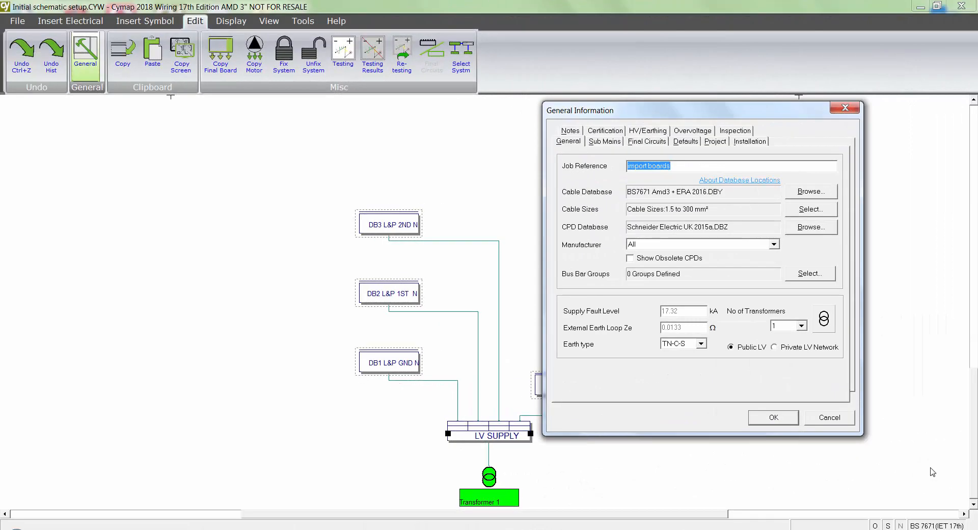
Review the project's general information, including the manufacturer choices and the default settings for sub mains and final circuits
{"action": "left_click_drag", "start_coordinate": [799, 116], "coordinate": [756, 124]}
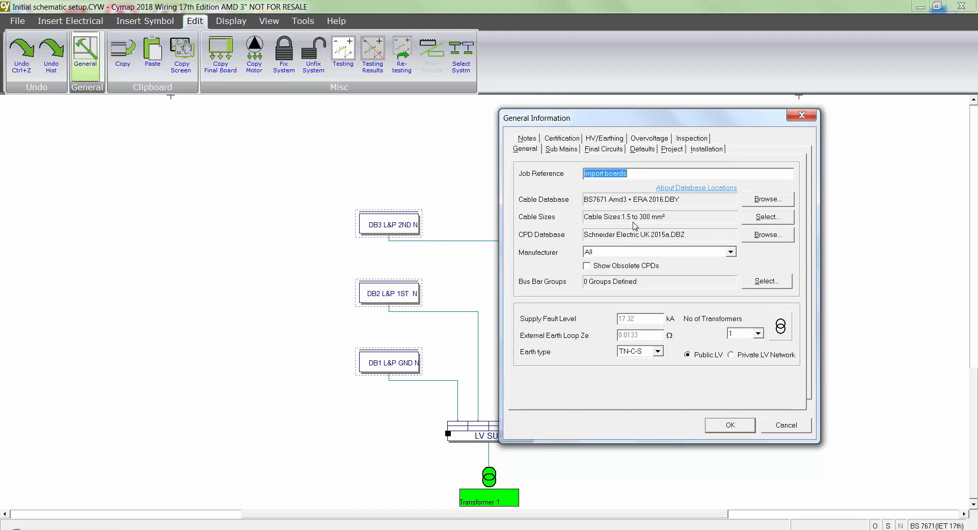
{"action": "left_click", "coordinate": [730, 252]}
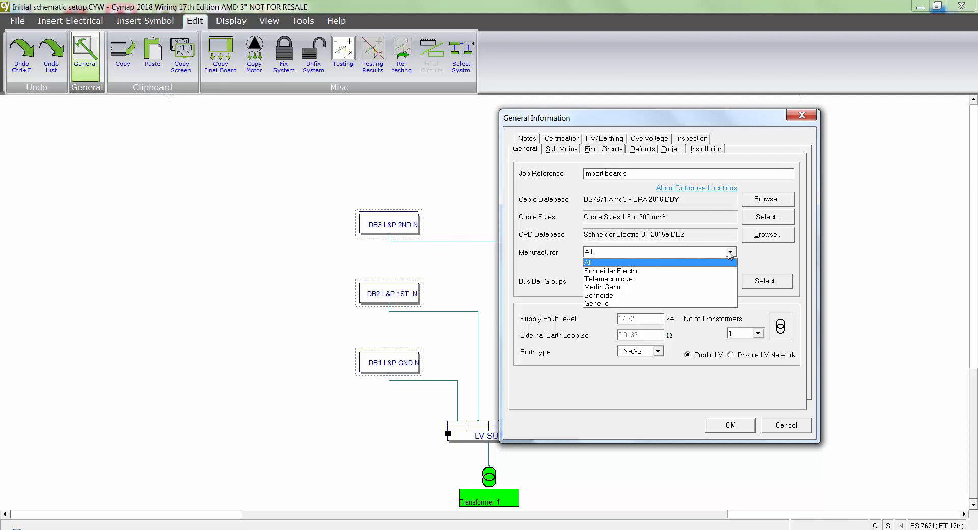
{"action": "left_click", "coordinate": [731, 252]}
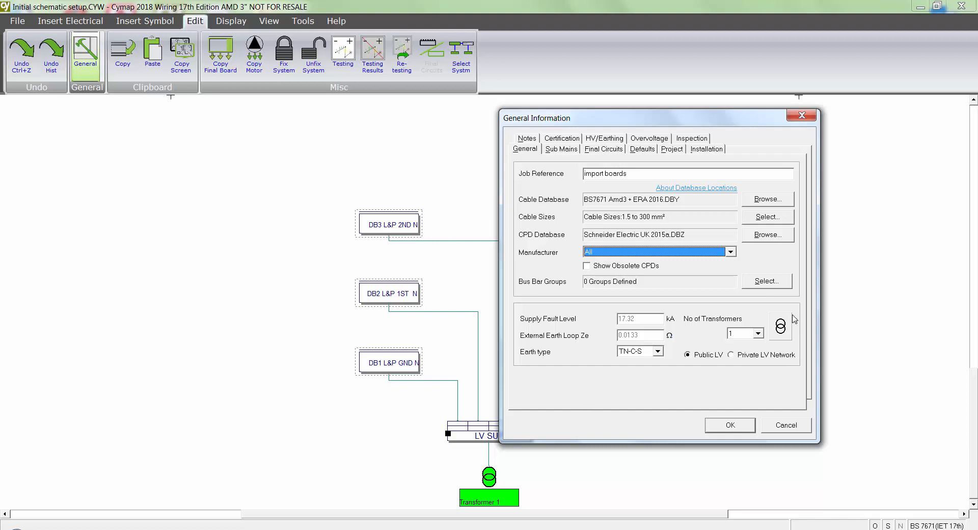
{"action": "left_click", "coordinate": [563, 150]}
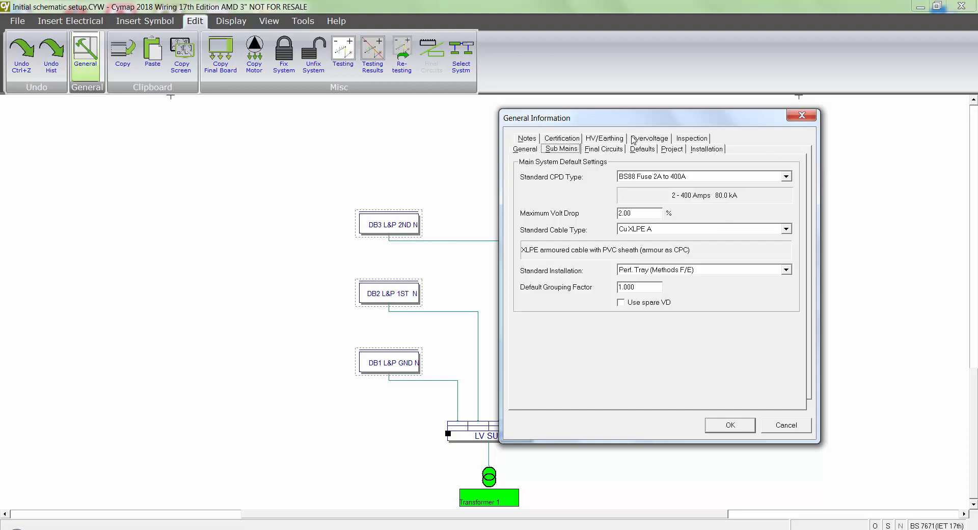
{"action": "left_click", "coordinate": [610, 150]}
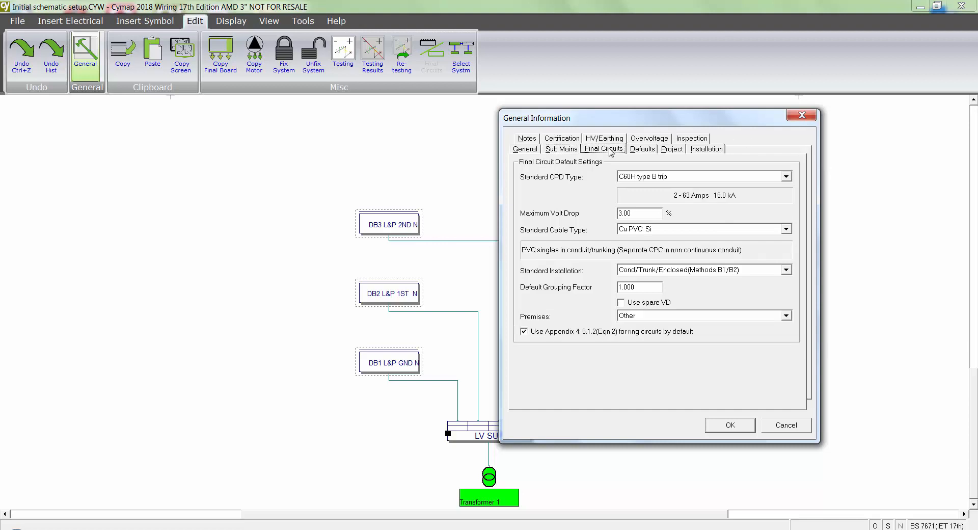
{"action": "left_click", "coordinate": [739, 427]}
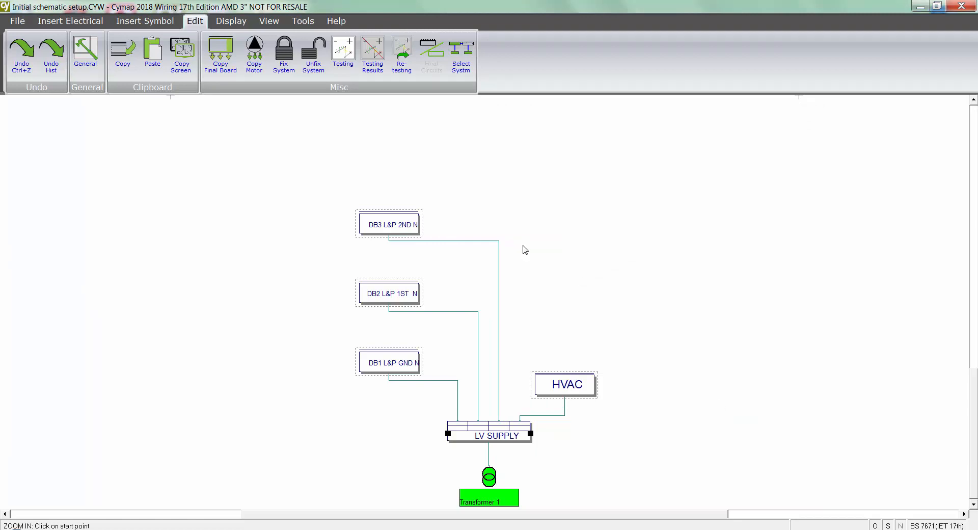
Check the load entry of board DB3 L&P 2ND N and calculate the whole schematic
{"action": "double_click", "coordinate": [398, 222]}
{"action": "double_click", "coordinate": [397, 224]}
{"action": "left_click", "coordinate": [543, 336]}
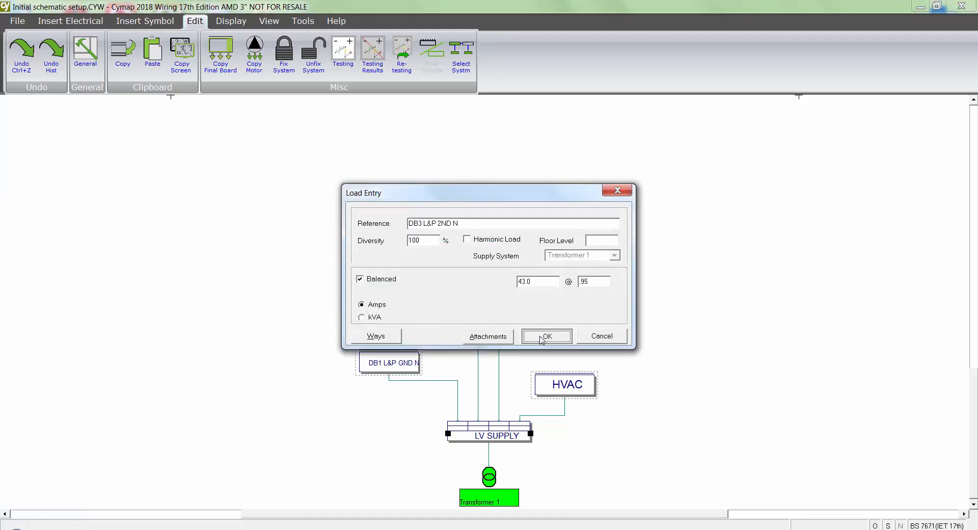
{"action": "left_click", "coordinate": [230, 21]}
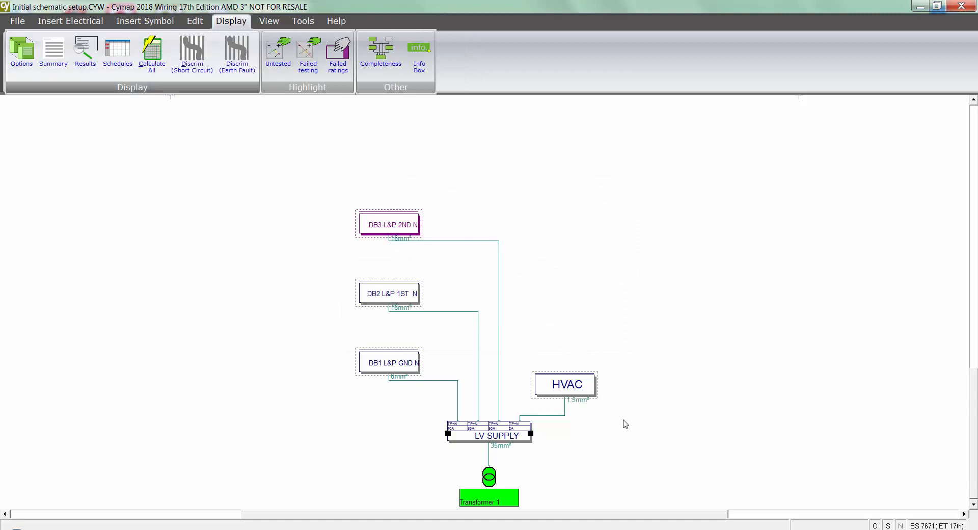
{"action": "left_click", "coordinate": [626, 424]}
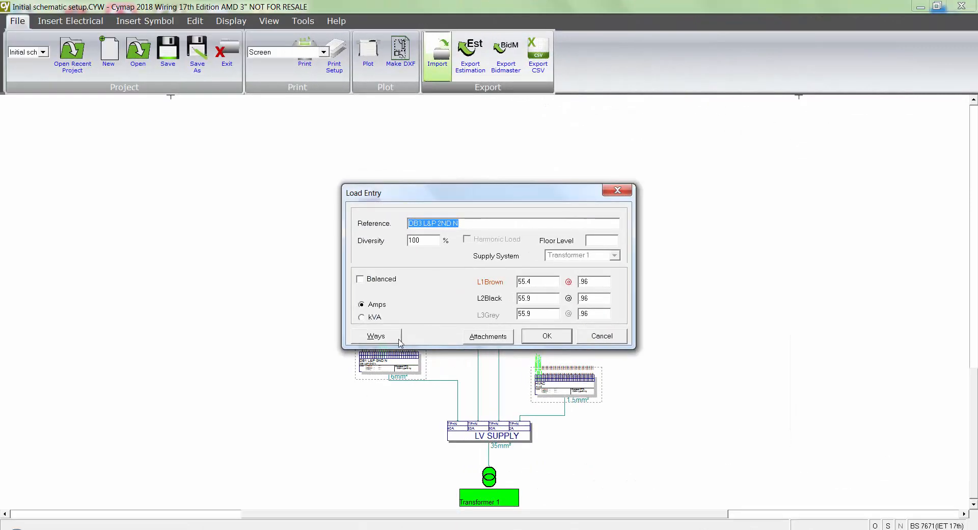
Open the ways of board DB3 L&P 2ND N and review the calculated results for way 1 L3
{"action": "left_click", "coordinate": [376, 336]}
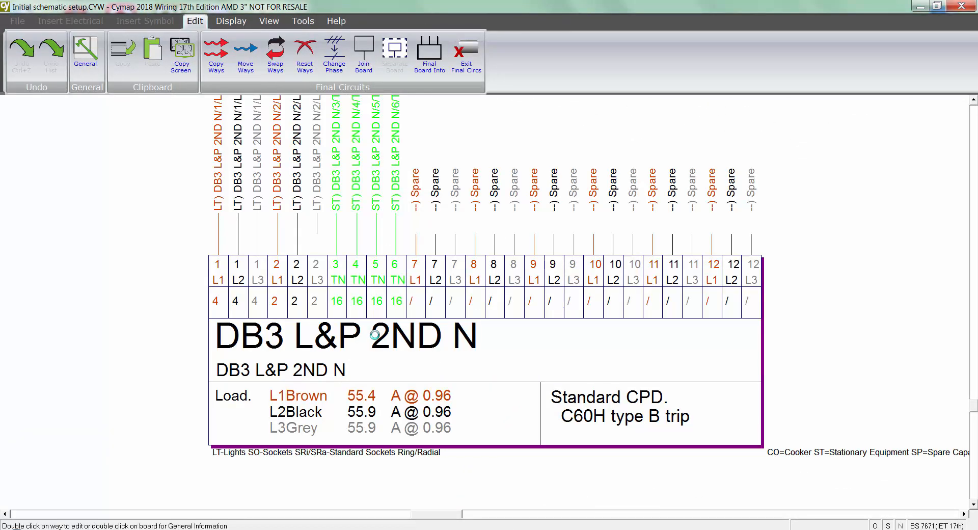
{"action": "double_click", "coordinate": [257, 291]}
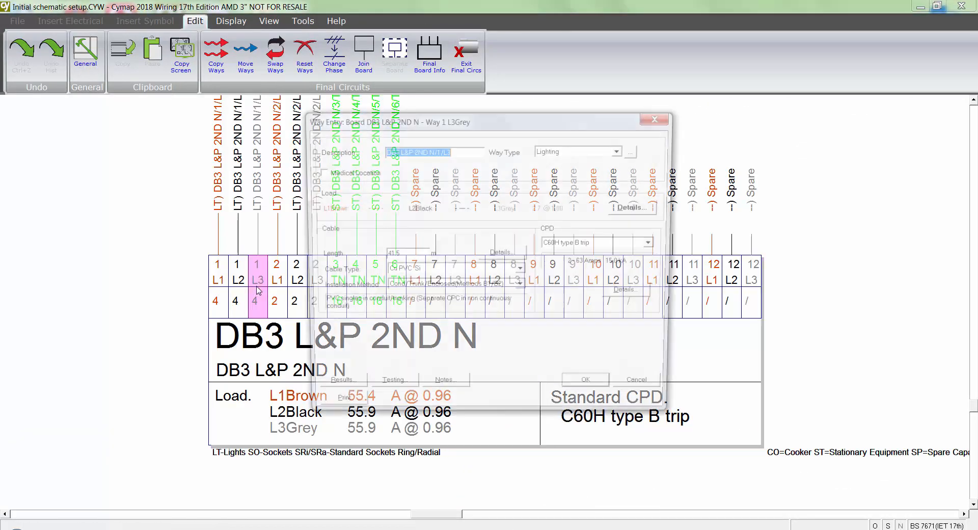
{"action": "left_click", "coordinate": [342, 391]}
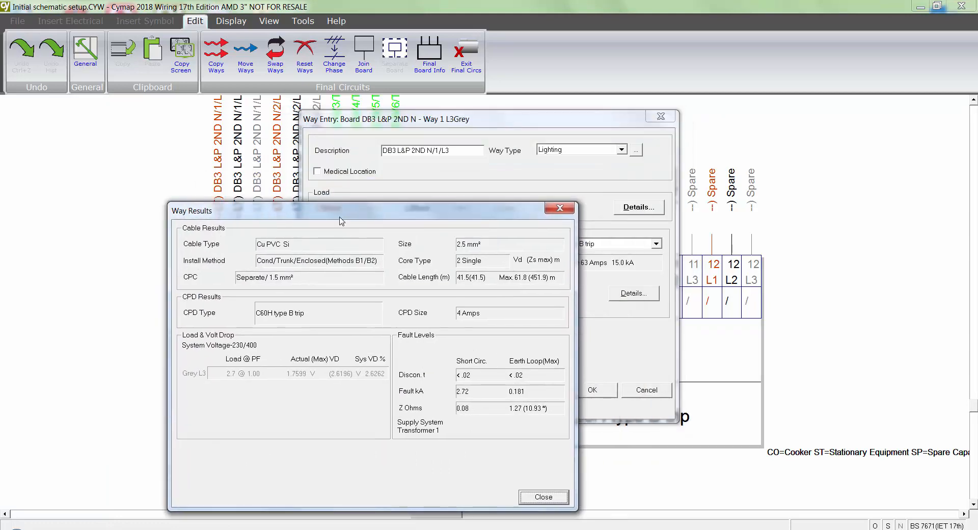
{"action": "left_click", "coordinate": [535, 497]}
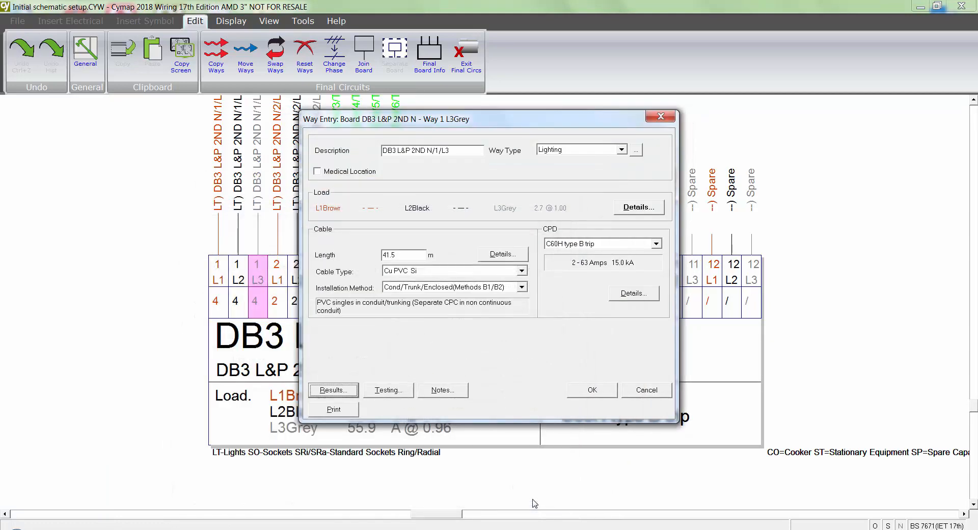
{"action": "left_click", "coordinate": [593, 394]}
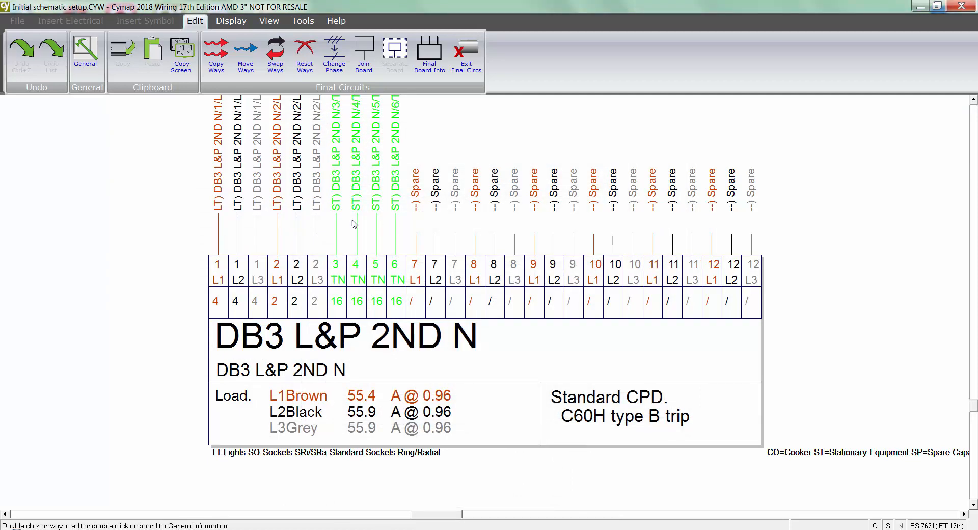
Set the cable length of way 2 L3 on board DB3 L&P 2ND N to 45 m and return to the main schematic
{"action": "double_click", "coordinate": [315, 285]}
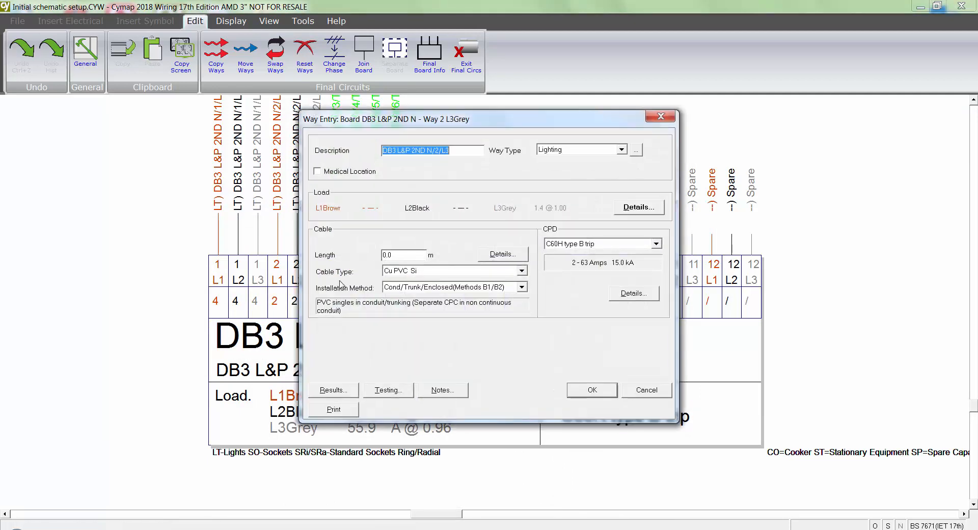
{"action": "double_click", "coordinate": [392, 254]}
{"action": "type", "text": "45"}
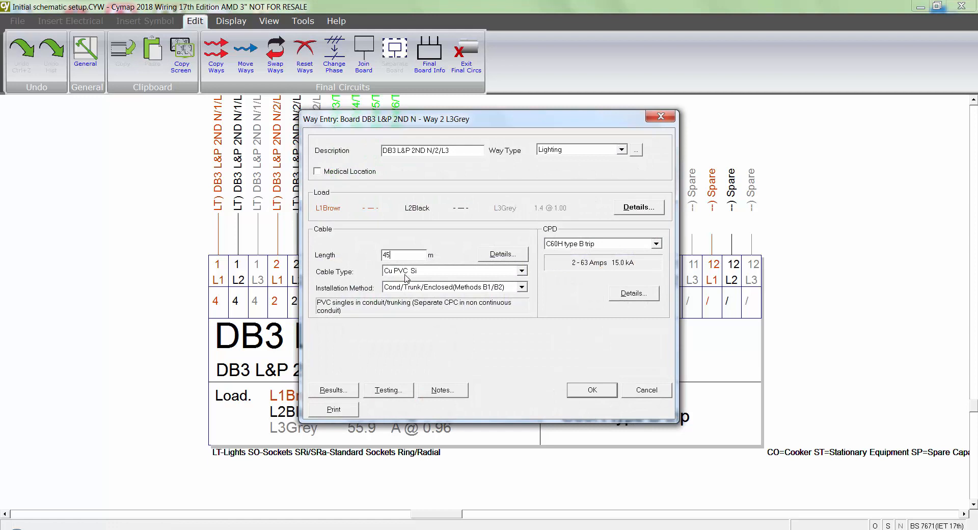
{"action": "left_click", "coordinate": [586, 390]}
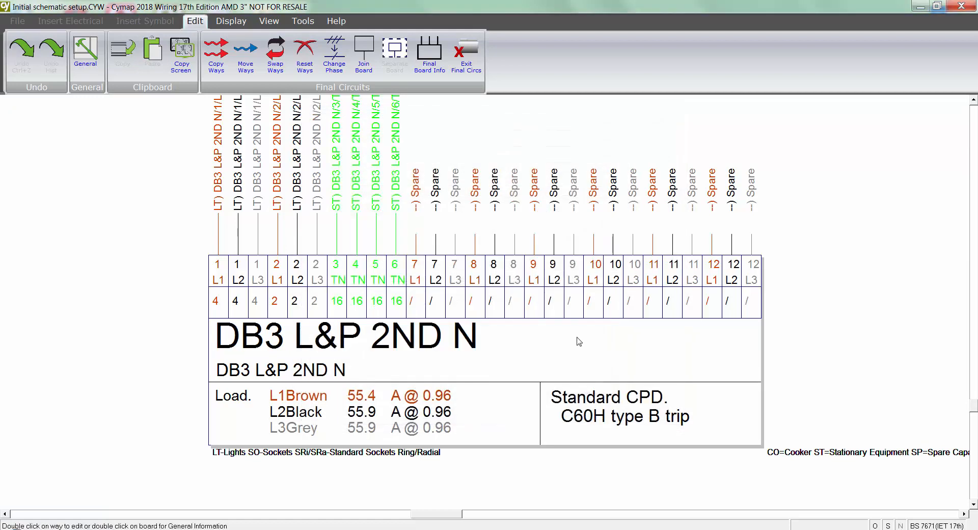
{"action": "left_click", "coordinate": [470, 69]}
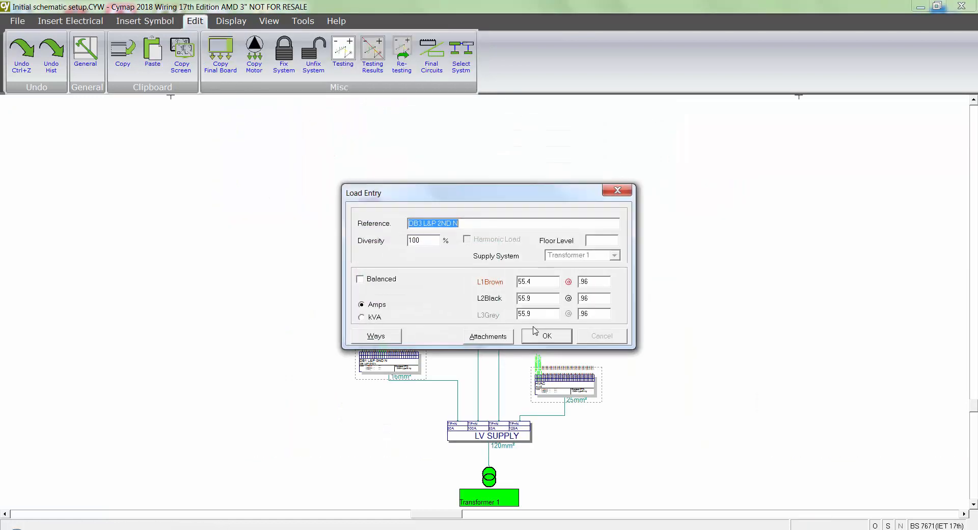
{"action": "left_click", "coordinate": [537, 341]}
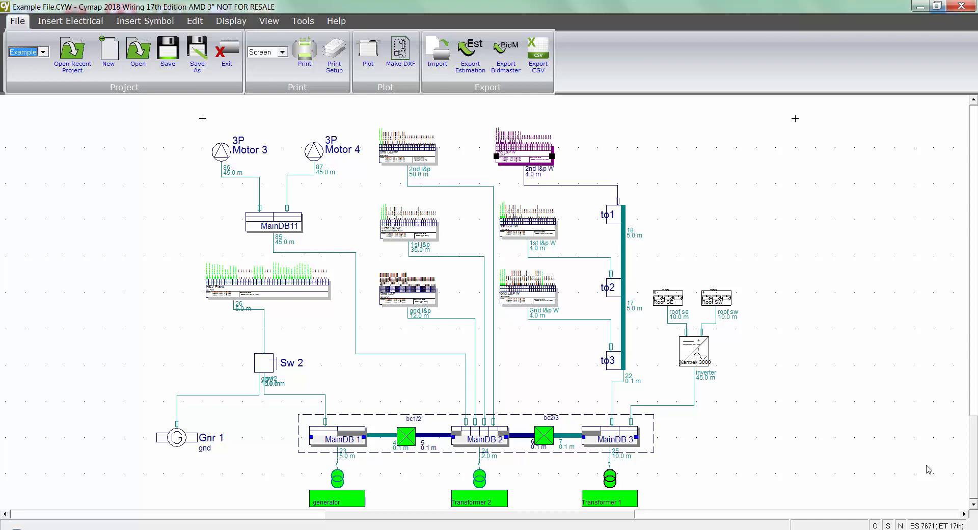
Calculate all circuits in the Example File schematic
{"action": "left_click", "coordinate": [231, 21]}
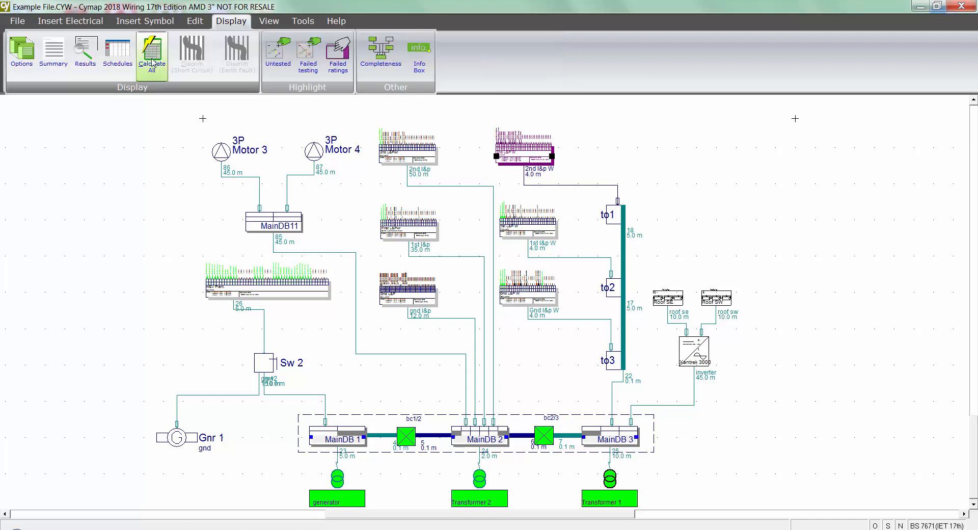
{"action": "left_click", "coordinate": [152, 53]}
{"action": "left_click", "coordinate": [415, 297]}
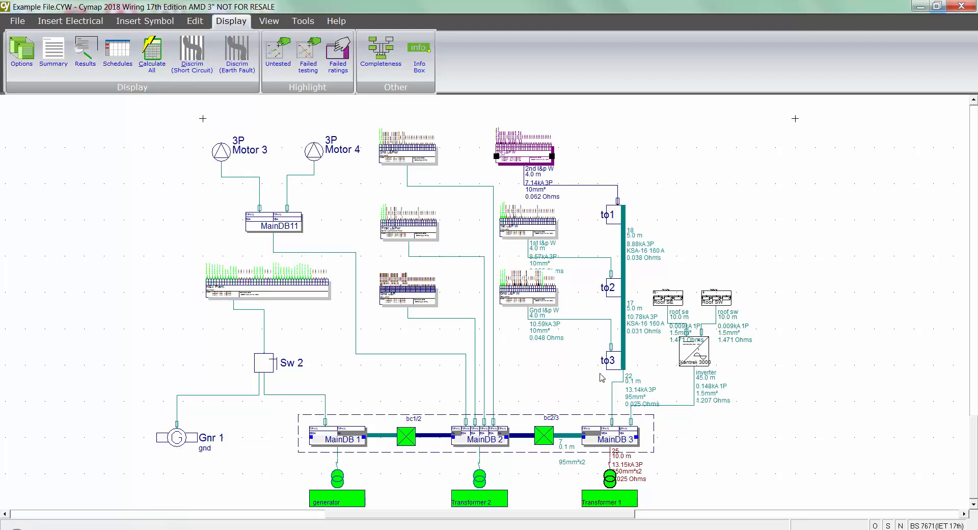
Run a short circuit discrimination check on the 2nd l&p W board and inspect the trip settings of devices 5 and 6
{"action": "left_click", "coordinate": [237, 53]}
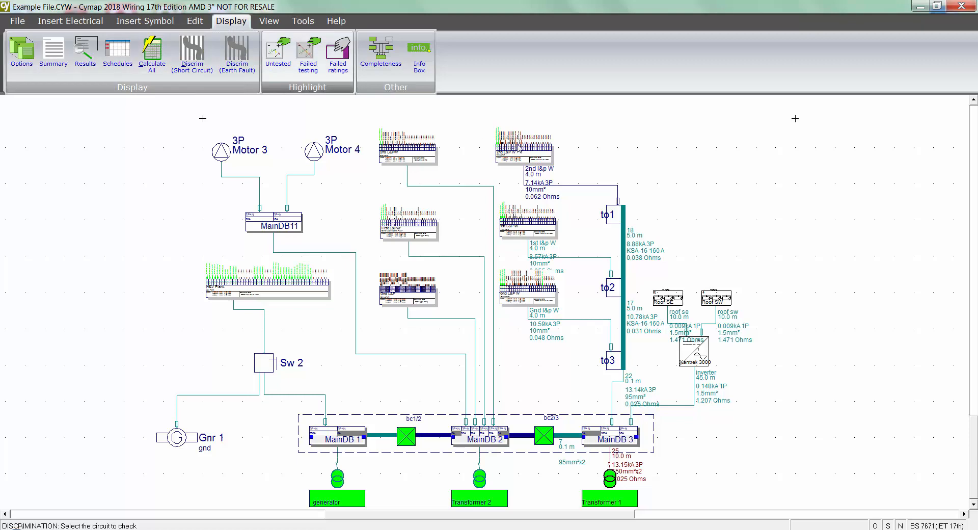
{"action": "left_click", "coordinate": [518, 148]}
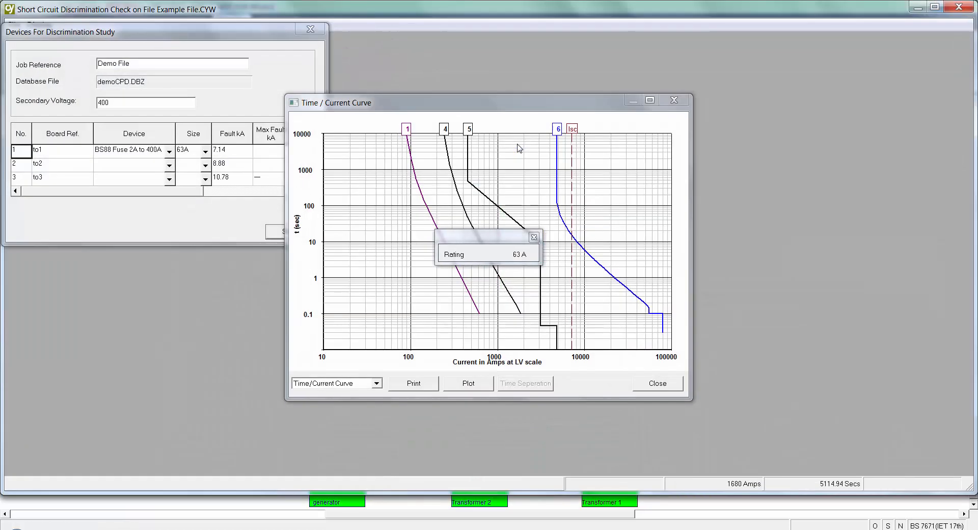
{"action": "left_click", "coordinate": [469, 129]}
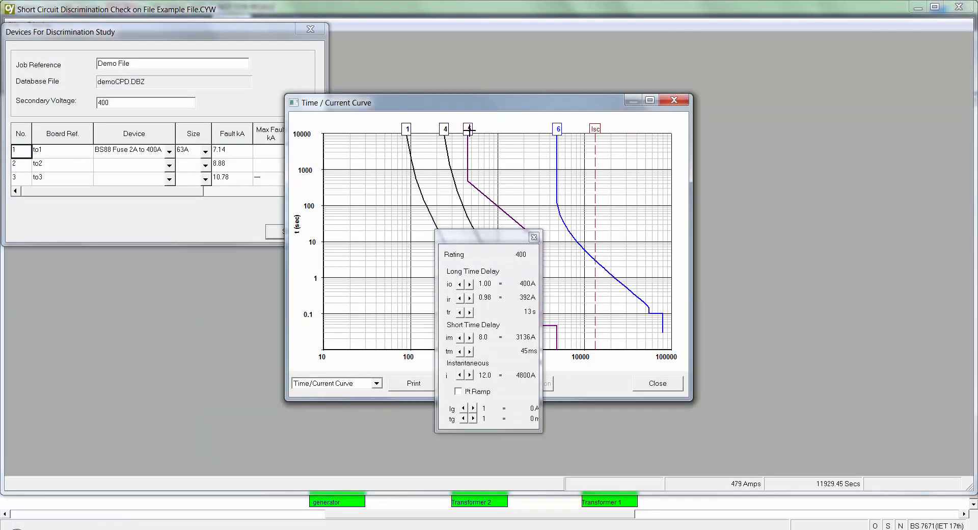
{"action": "left_click_drag", "start_coordinate": [510, 240], "coordinate": [378, 170]}
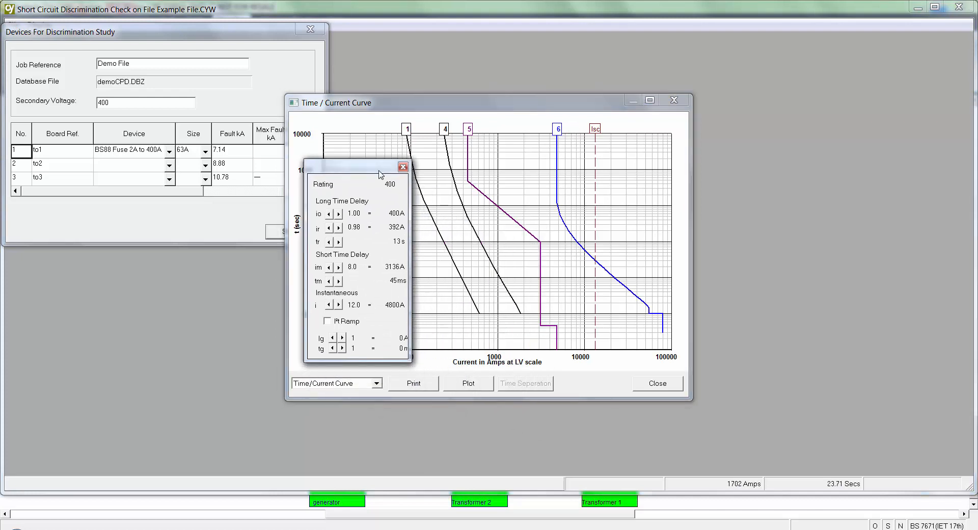
{"action": "left_click", "coordinate": [557, 129]}
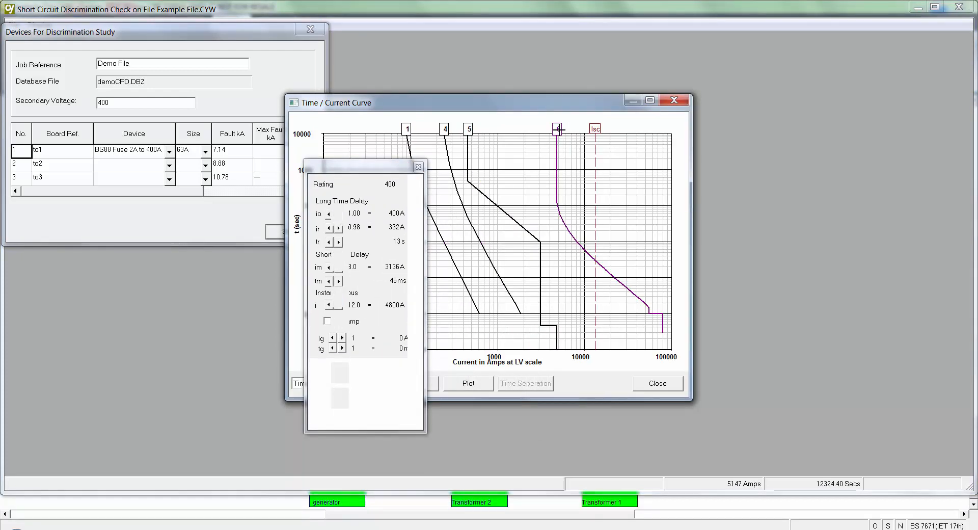
{"action": "left_click_drag", "start_coordinate": [379, 167], "coordinate": [332, 143]}
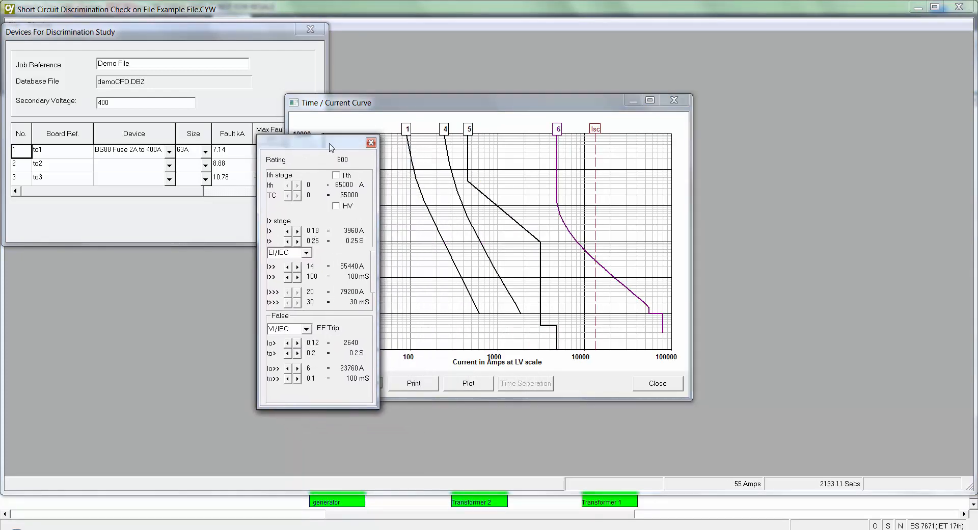